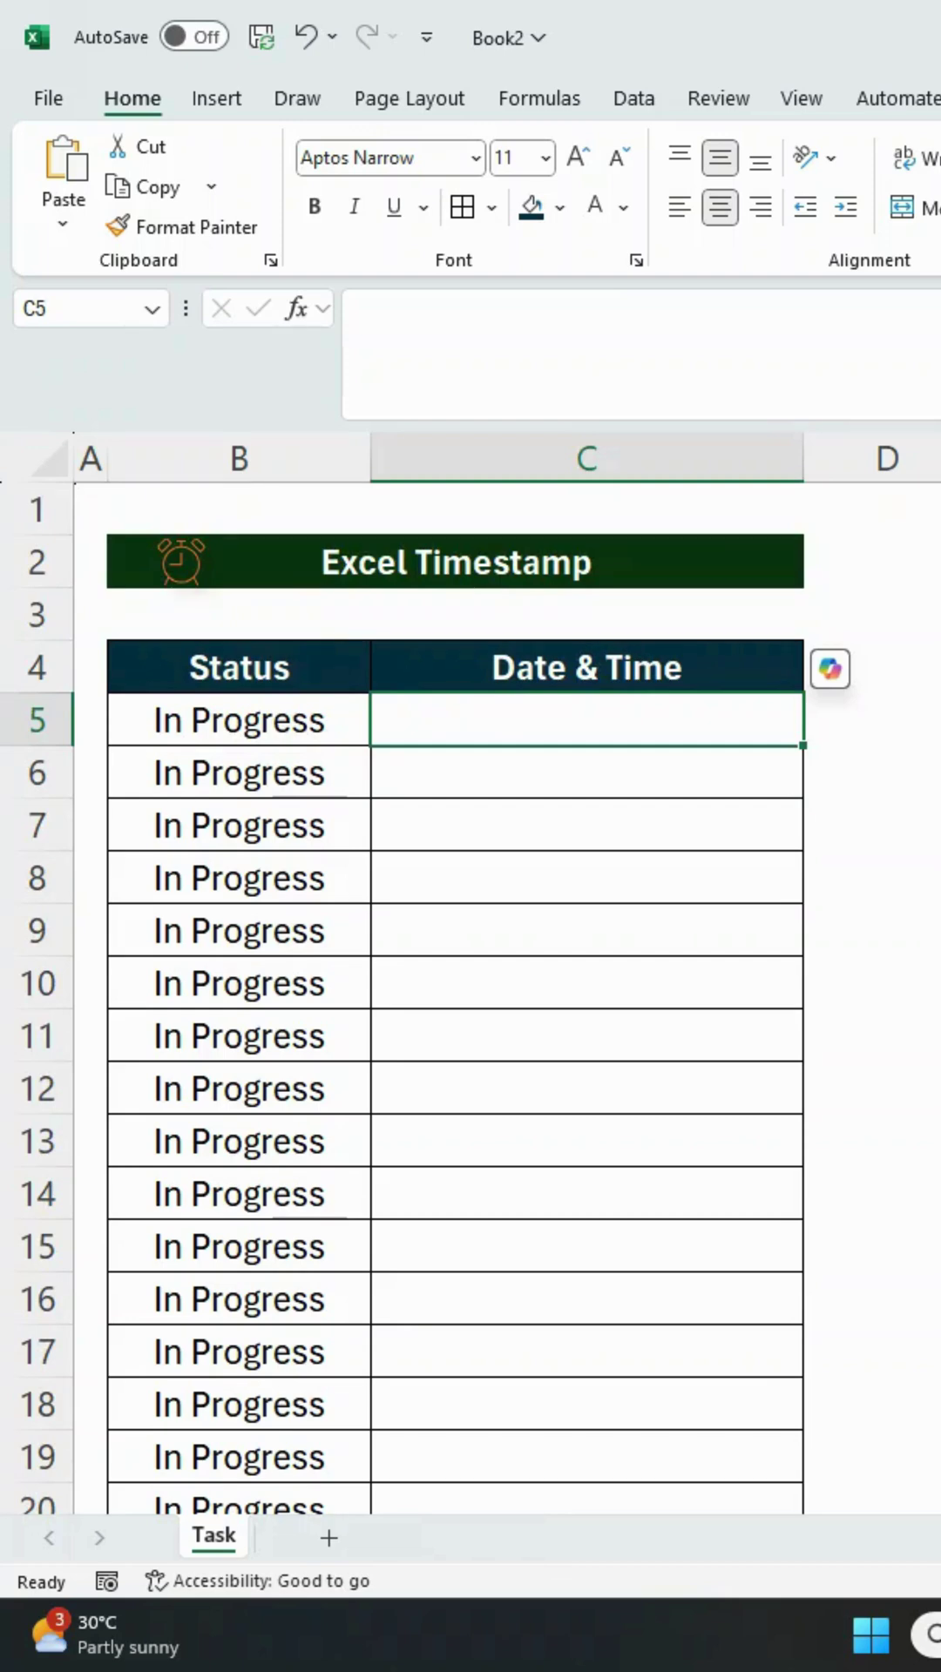
- Choose Completed in the Status dropdowns of B5, B6 and B7
left_click(232, 732)
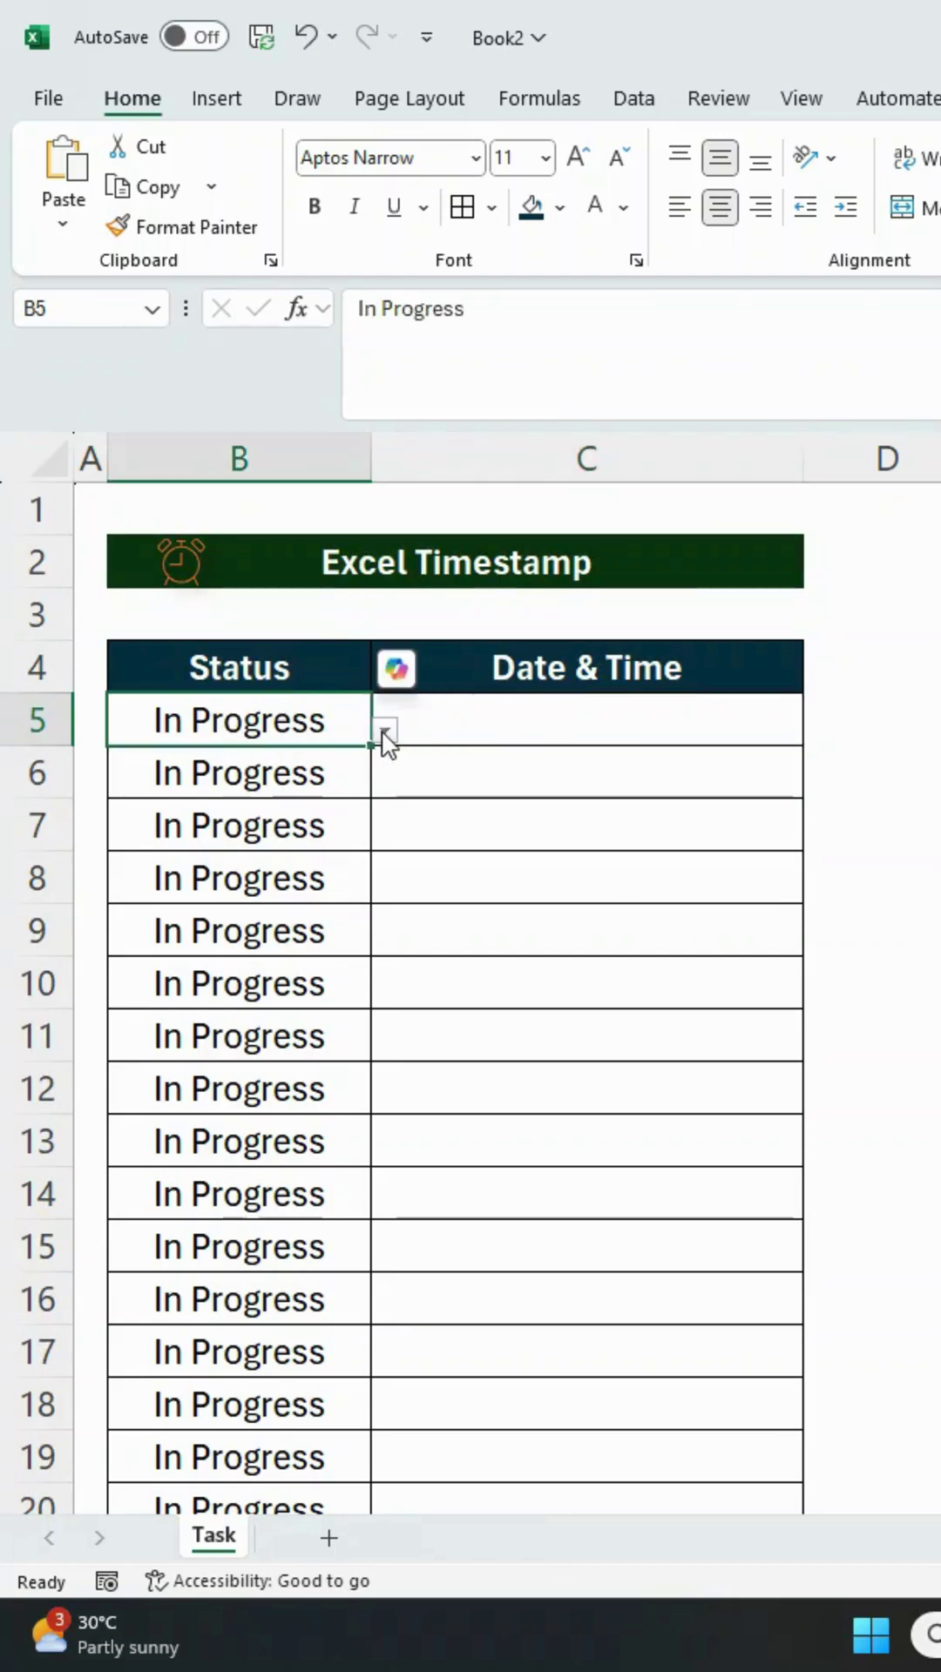
left_click(382, 731)
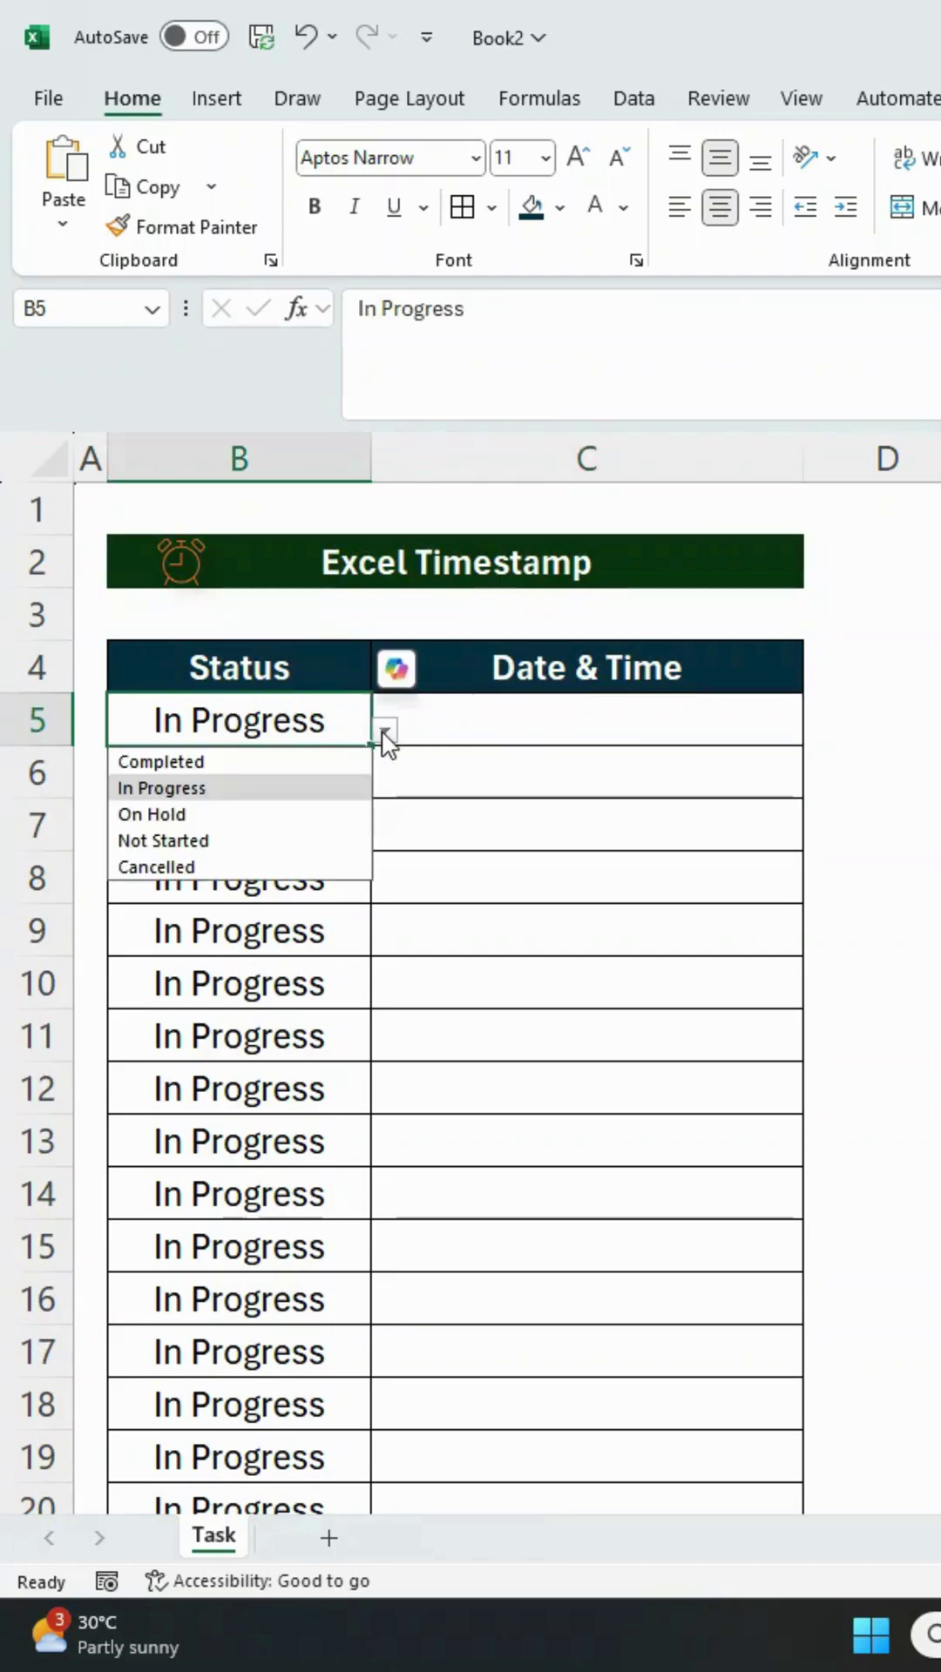
left_click(303, 761)
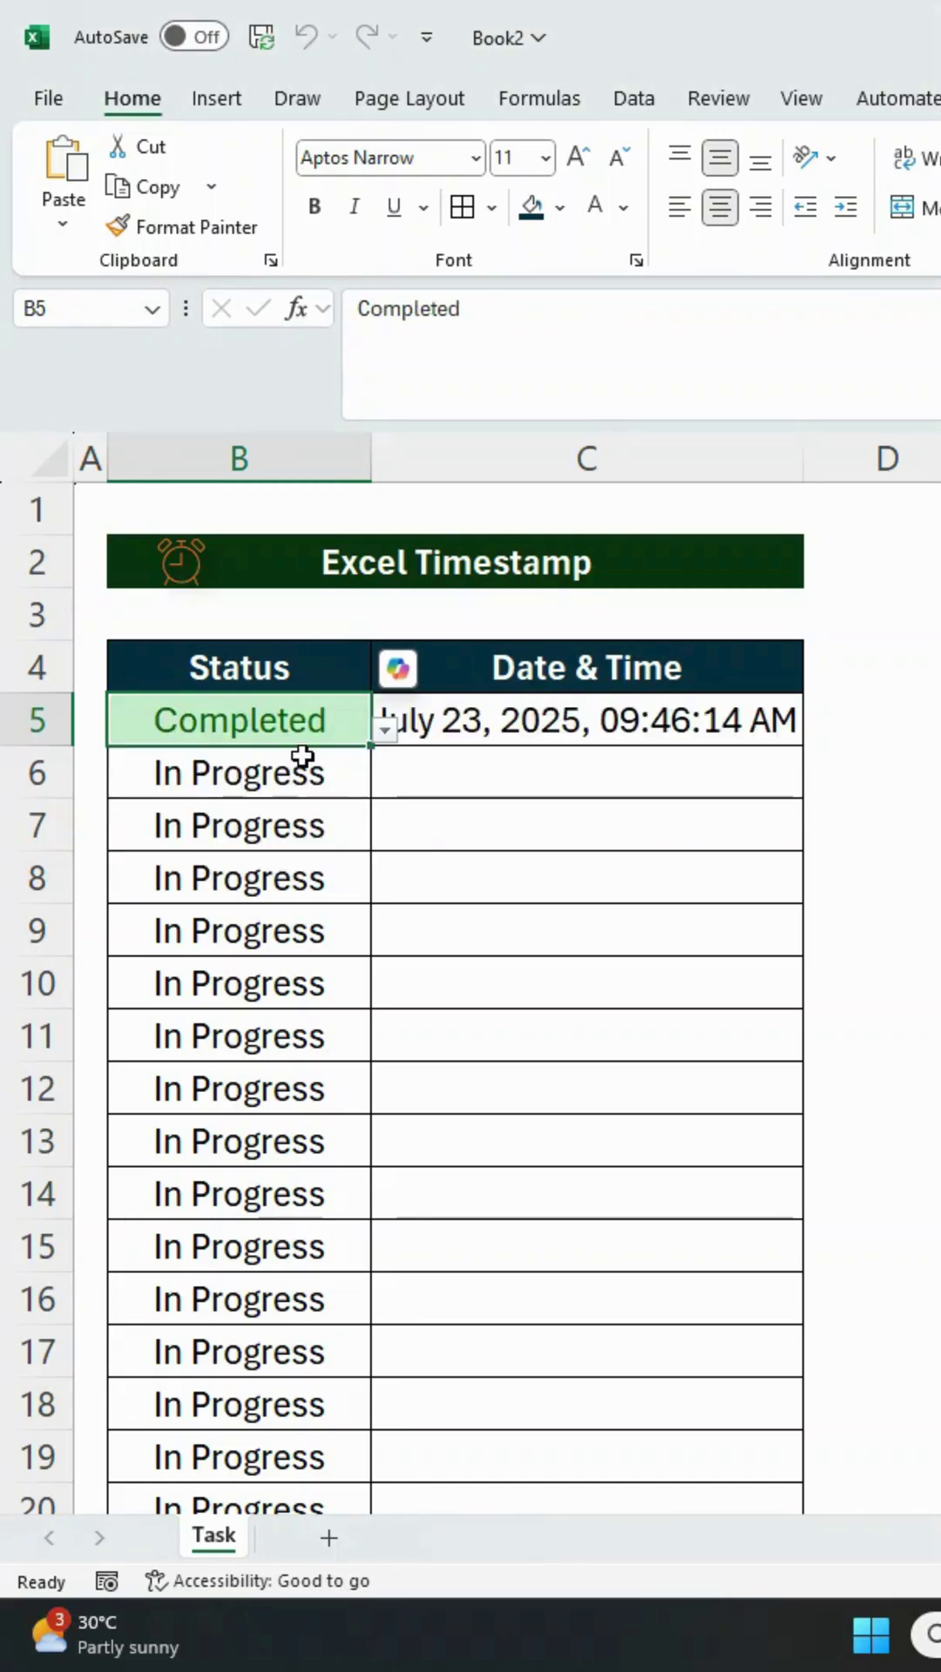
left_click(302, 759)
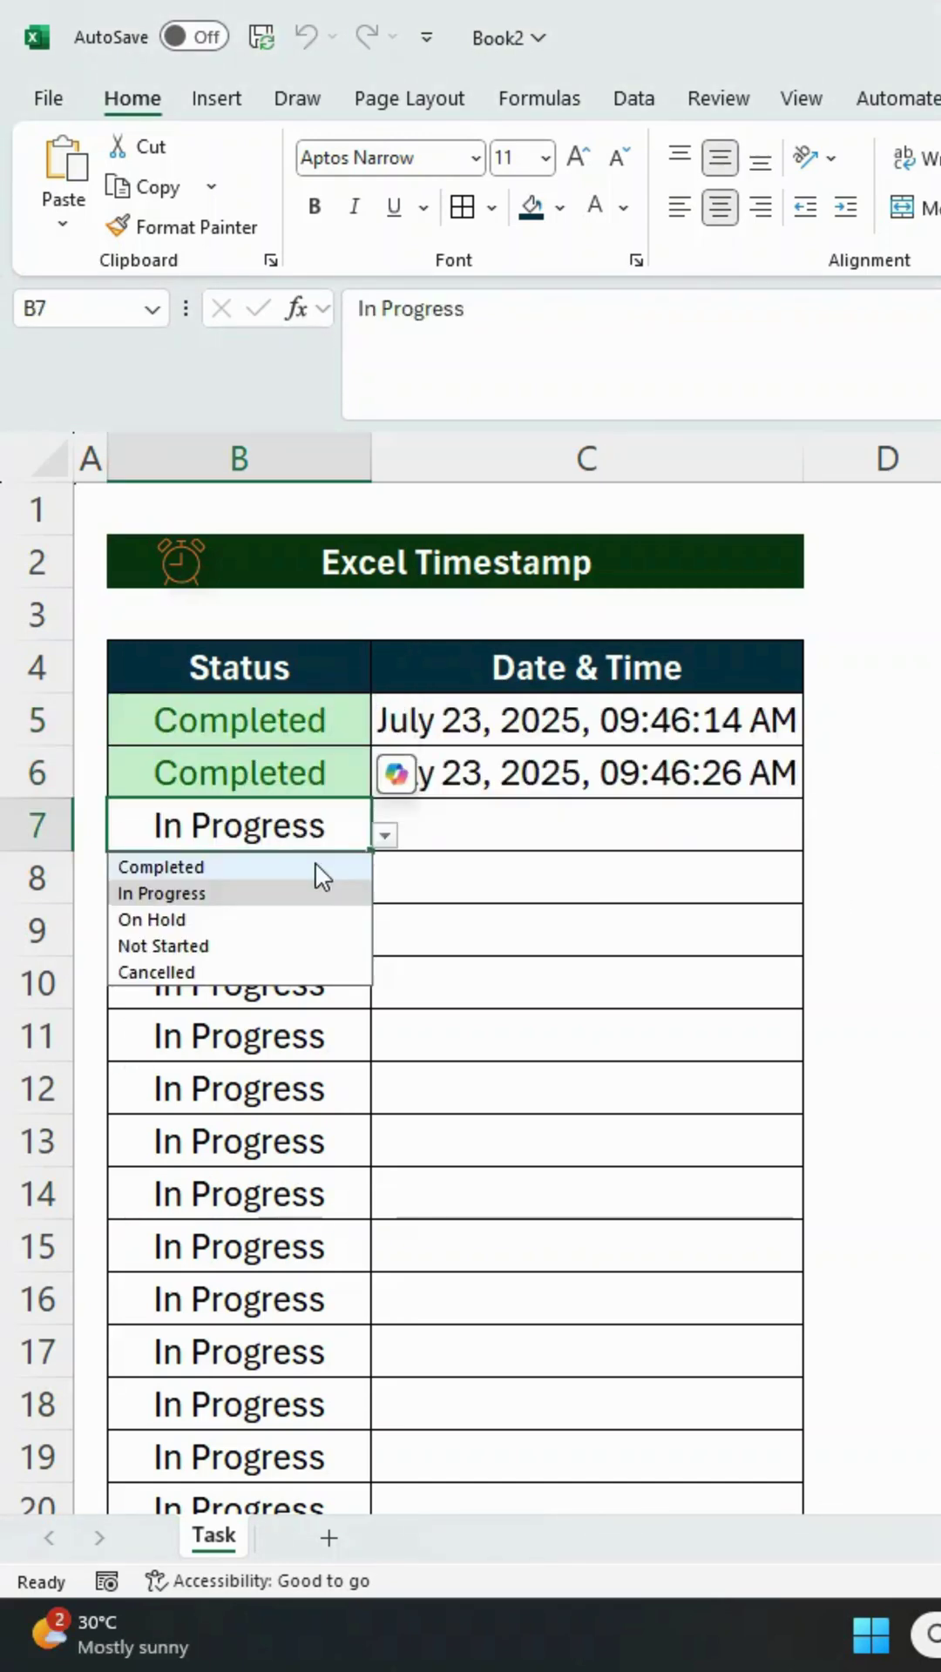
left_click(314, 863)
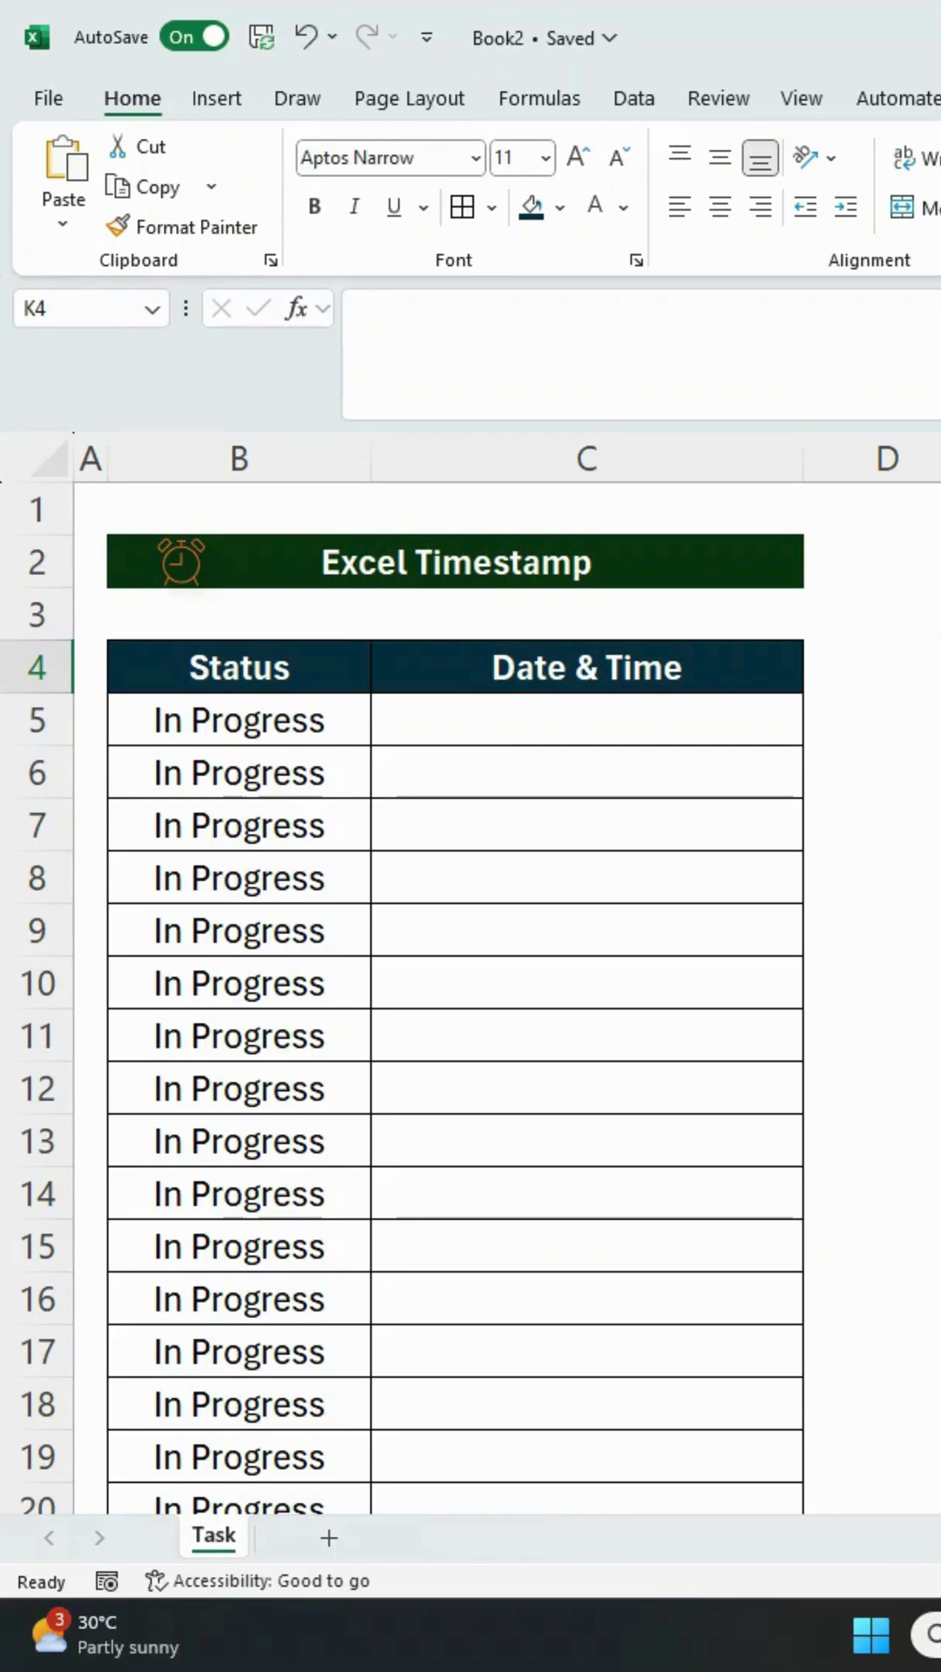
- With Date & Time cell C5 selected, open the VBA editor via Alt+F11
left_click(701, 719)
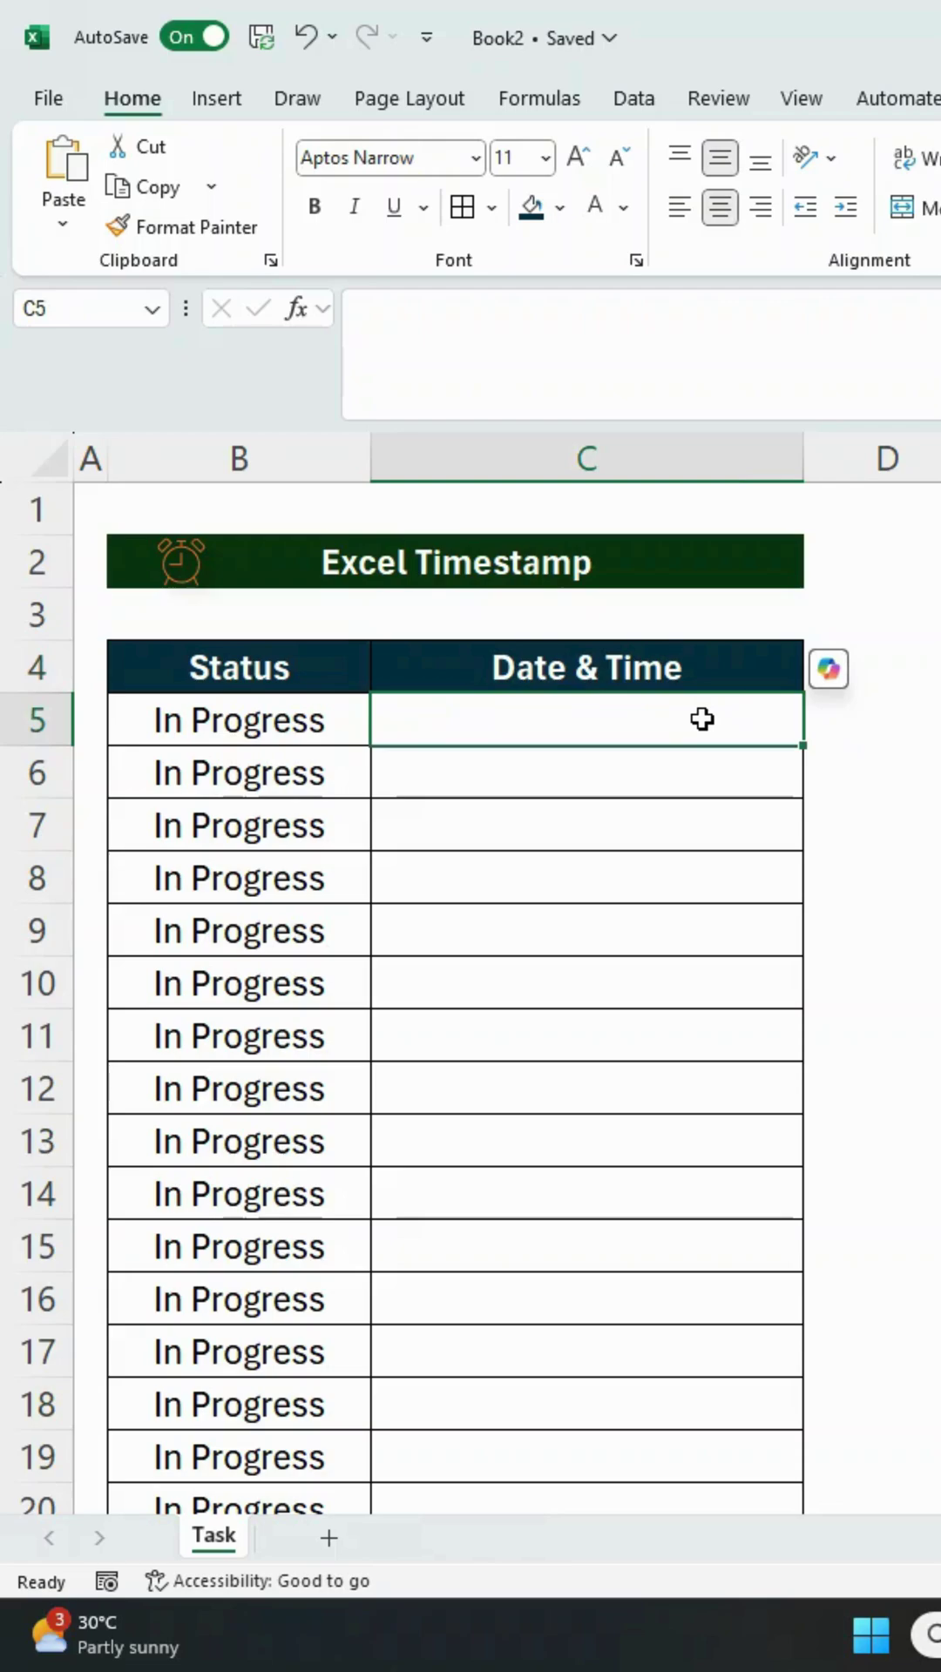
key("alt+F11")
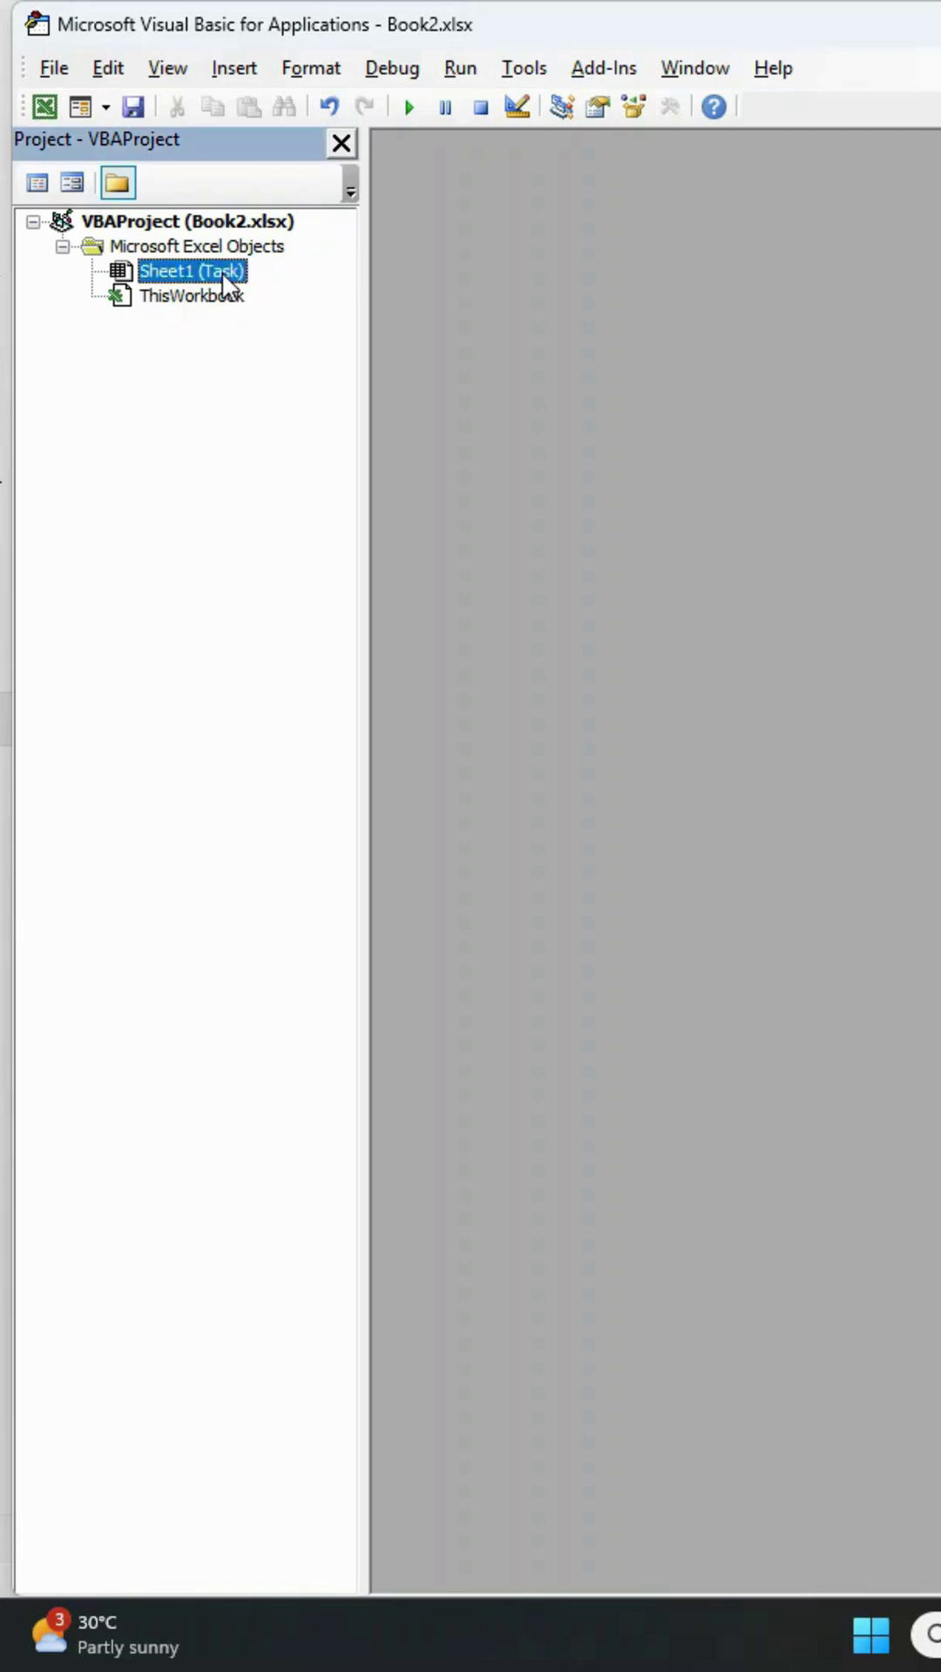
- Paste the Worksheet_Change timestamp code into the Sheet1 (Task) code window
double_click(229, 281)
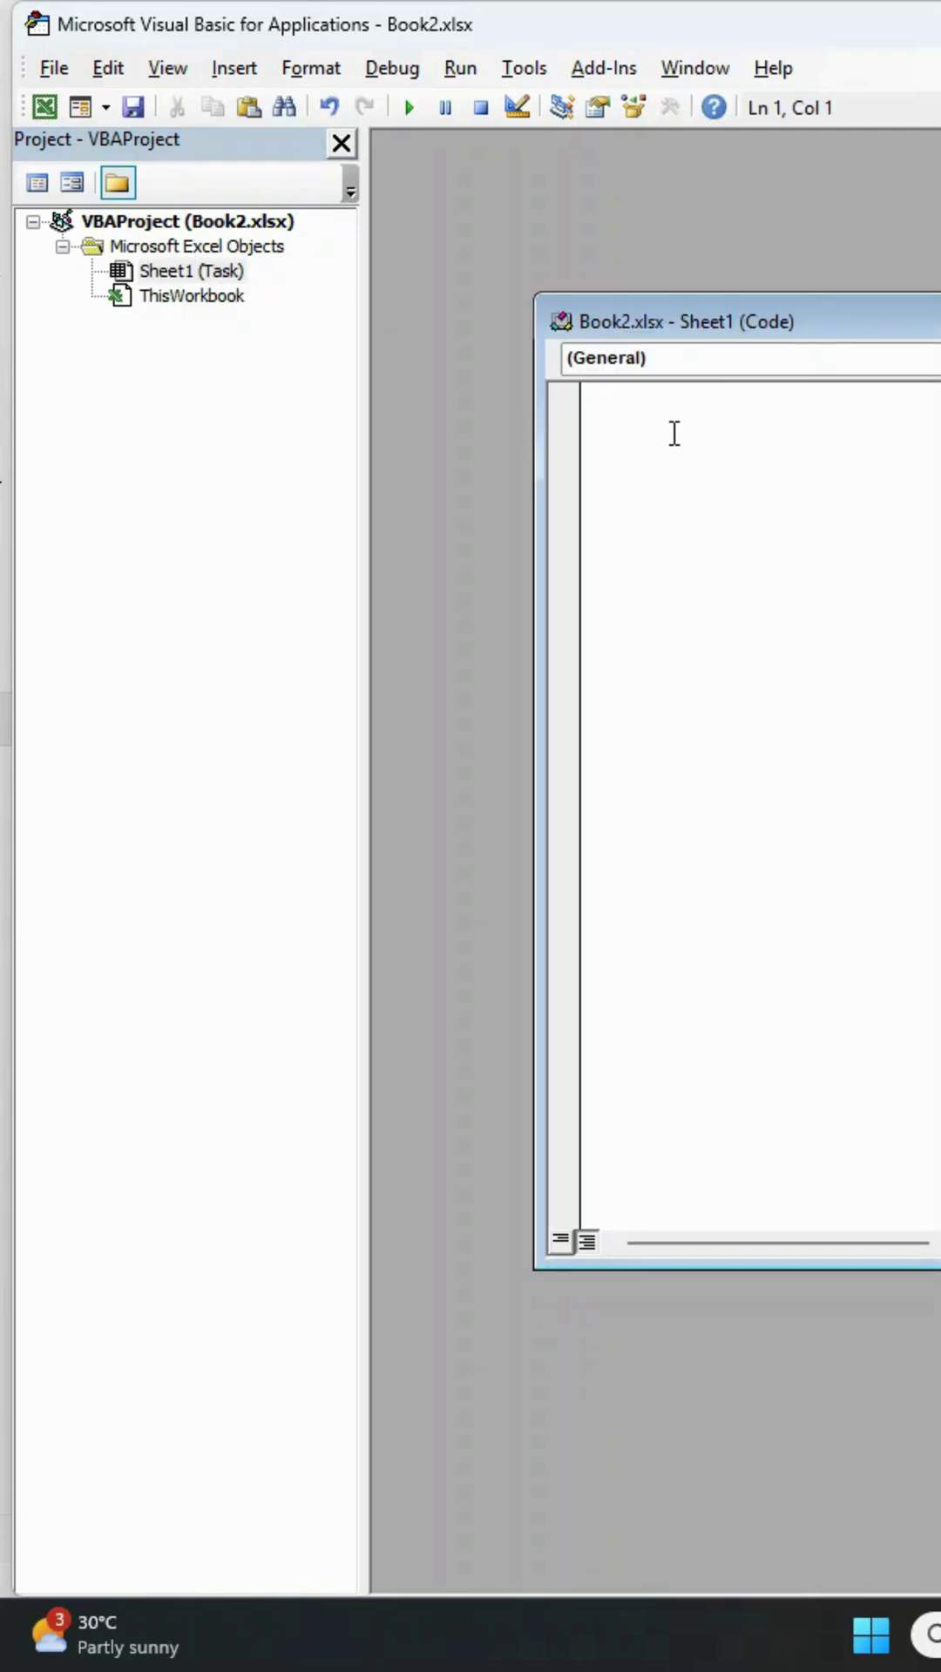
key("ctrl+v")
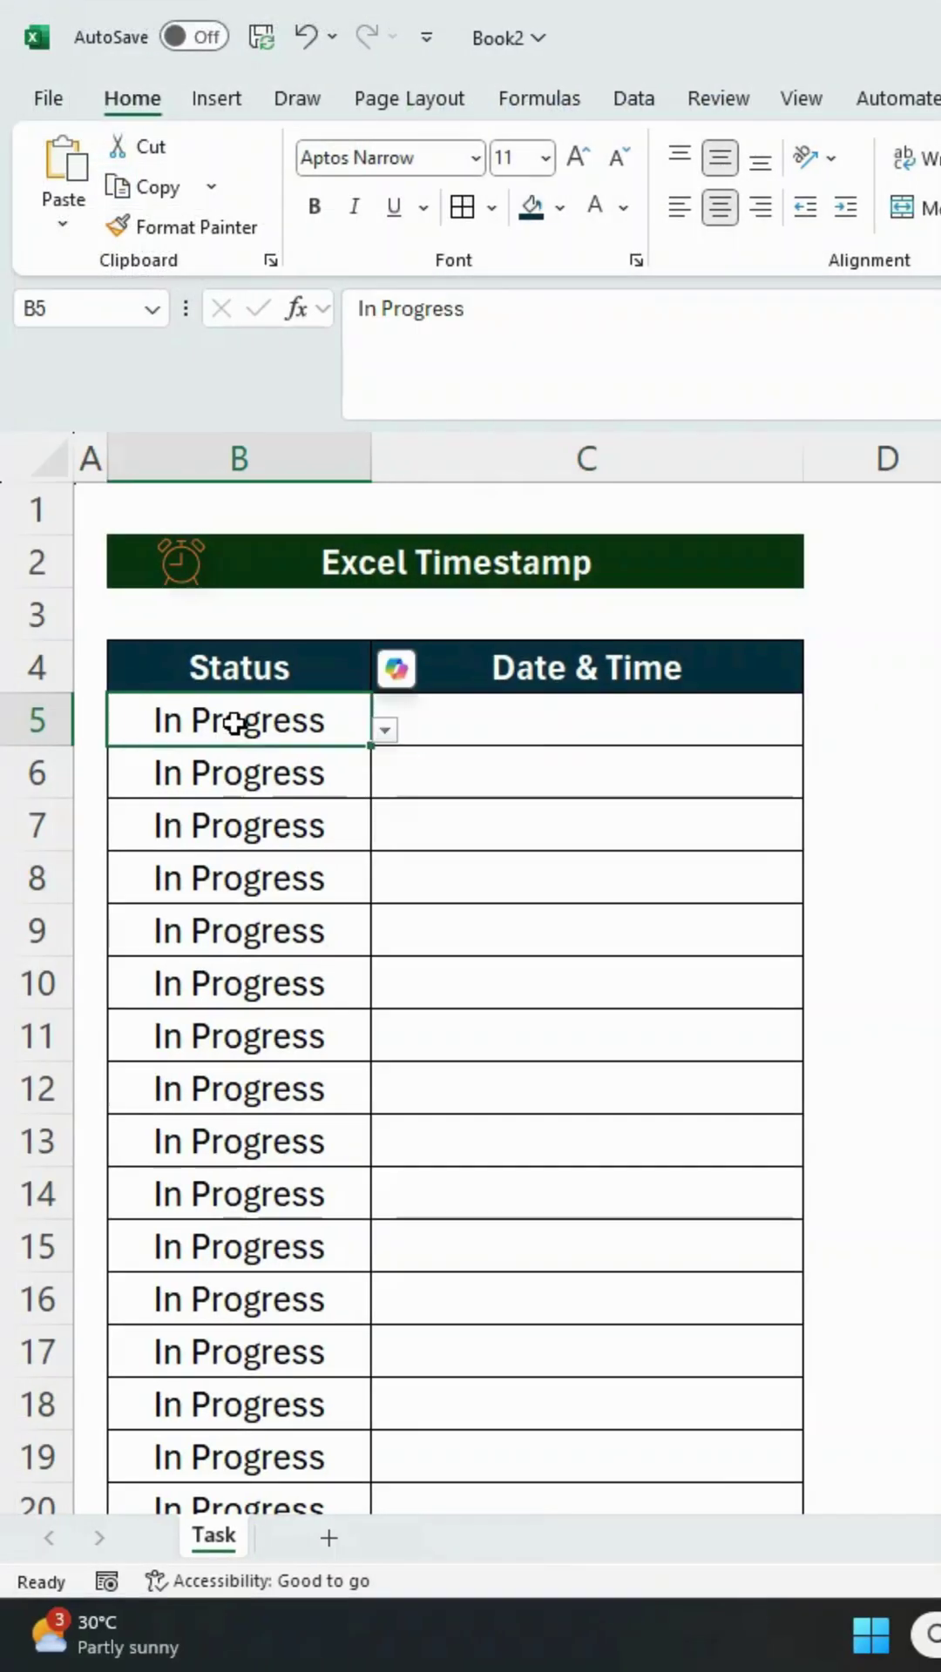
- Set the Status of tasks in B5, B6 and B7 to Completed
left_click(382, 732)
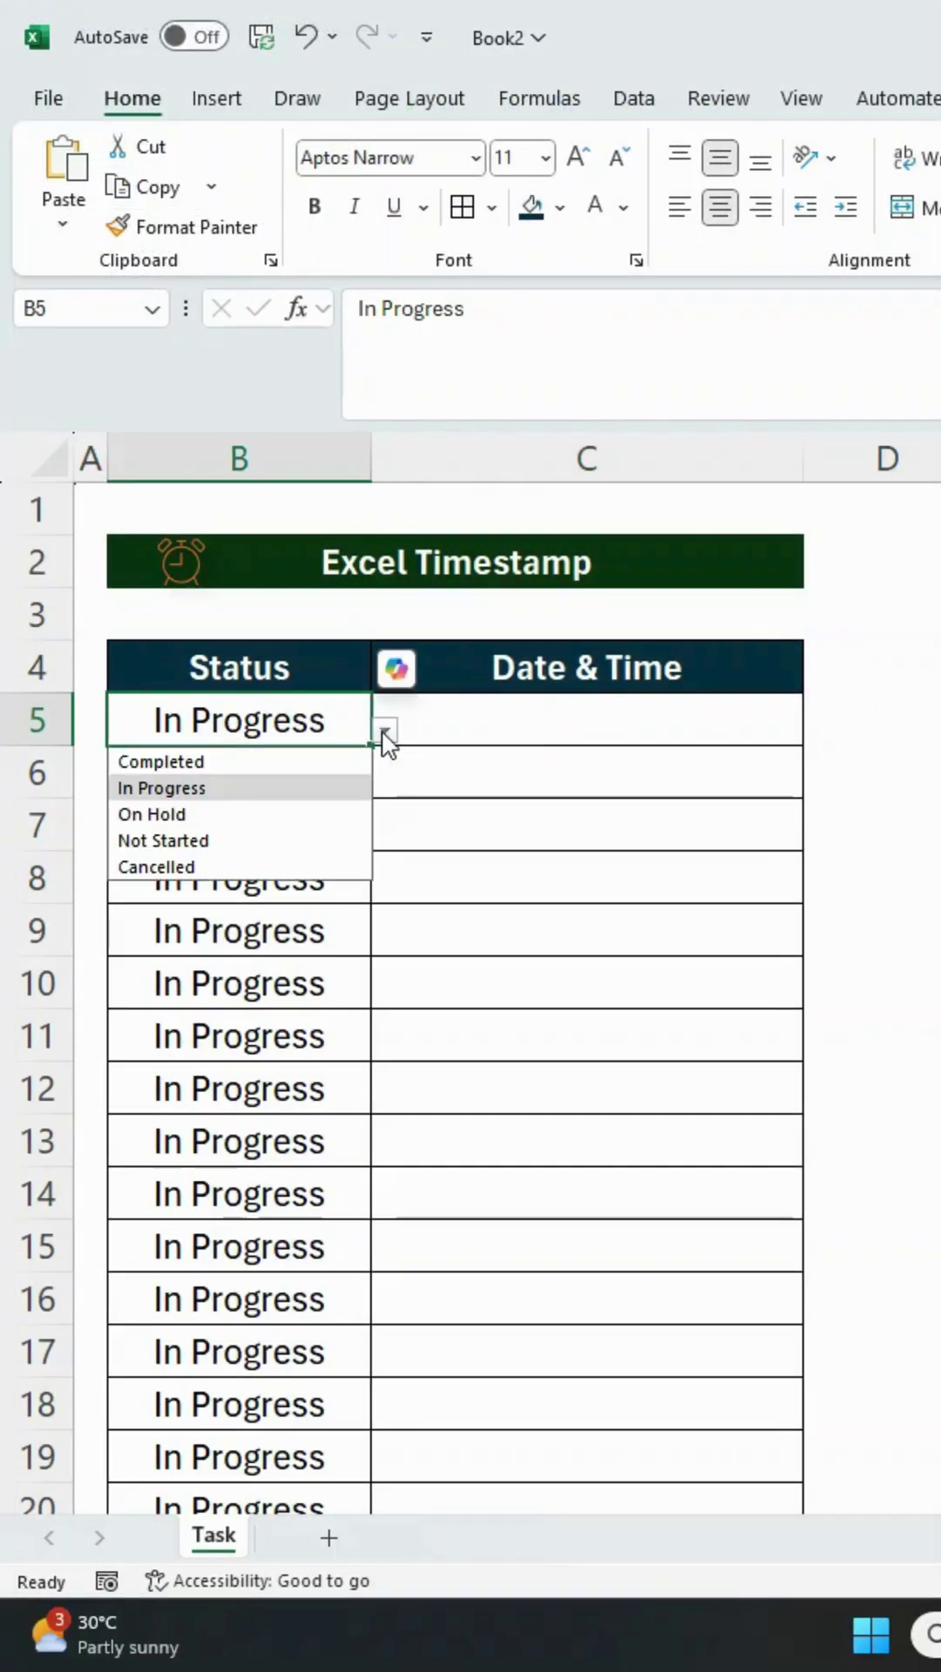
left_click(301, 759)
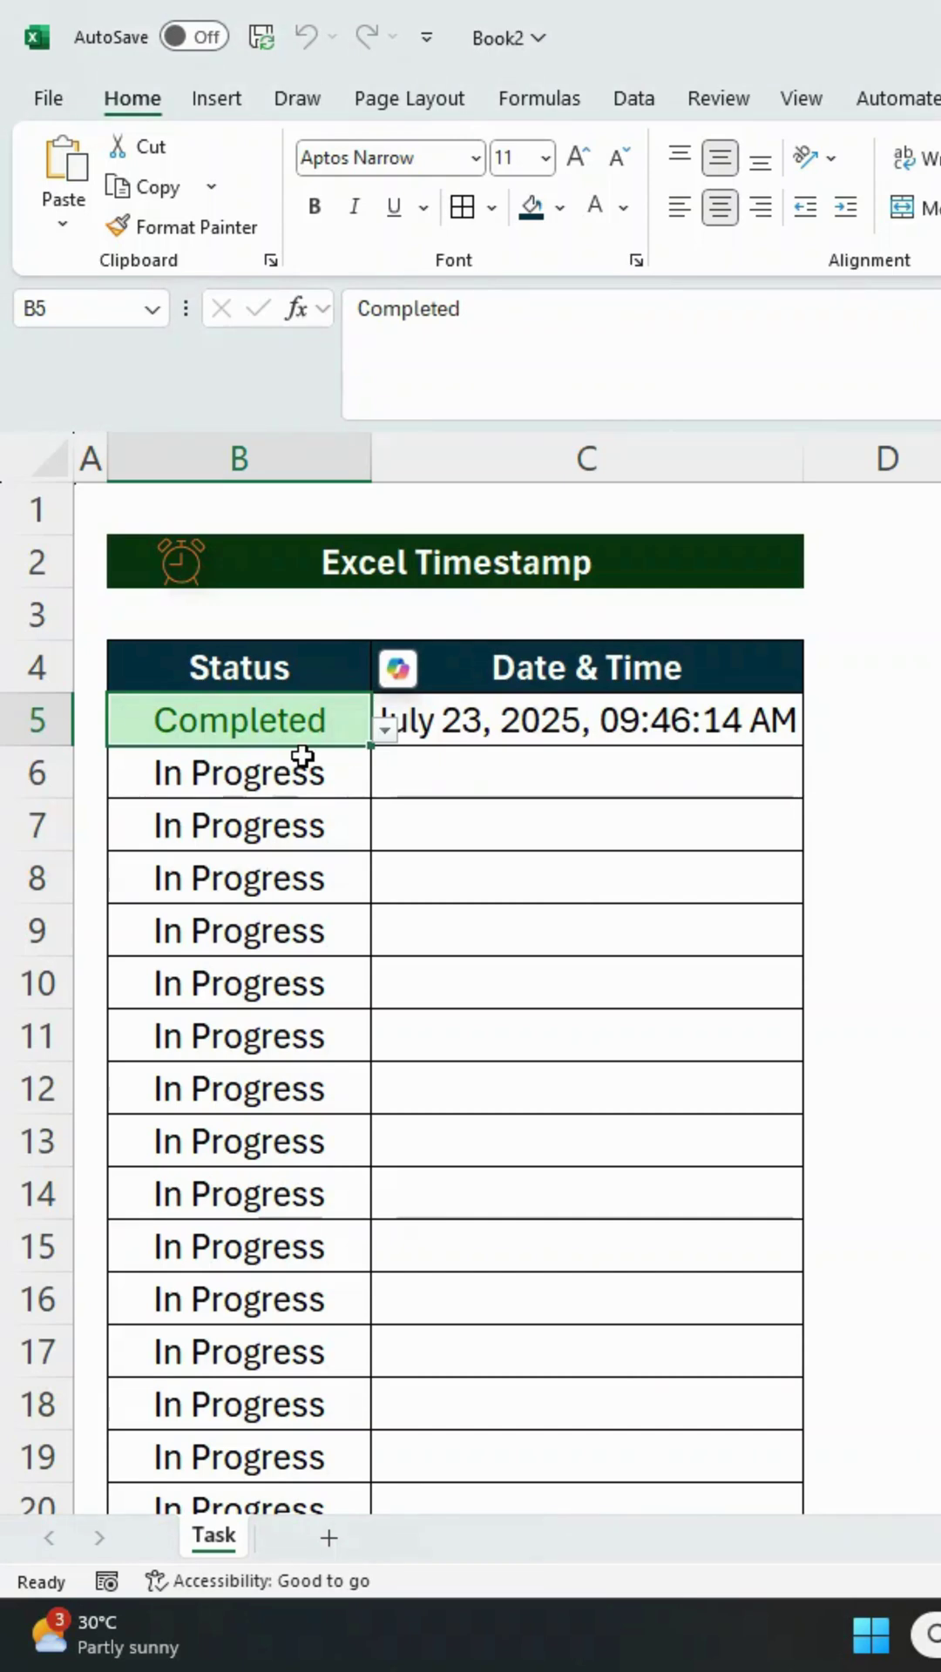
left_click(302, 759)
left_click(386, 784)
left_click(330, 816)
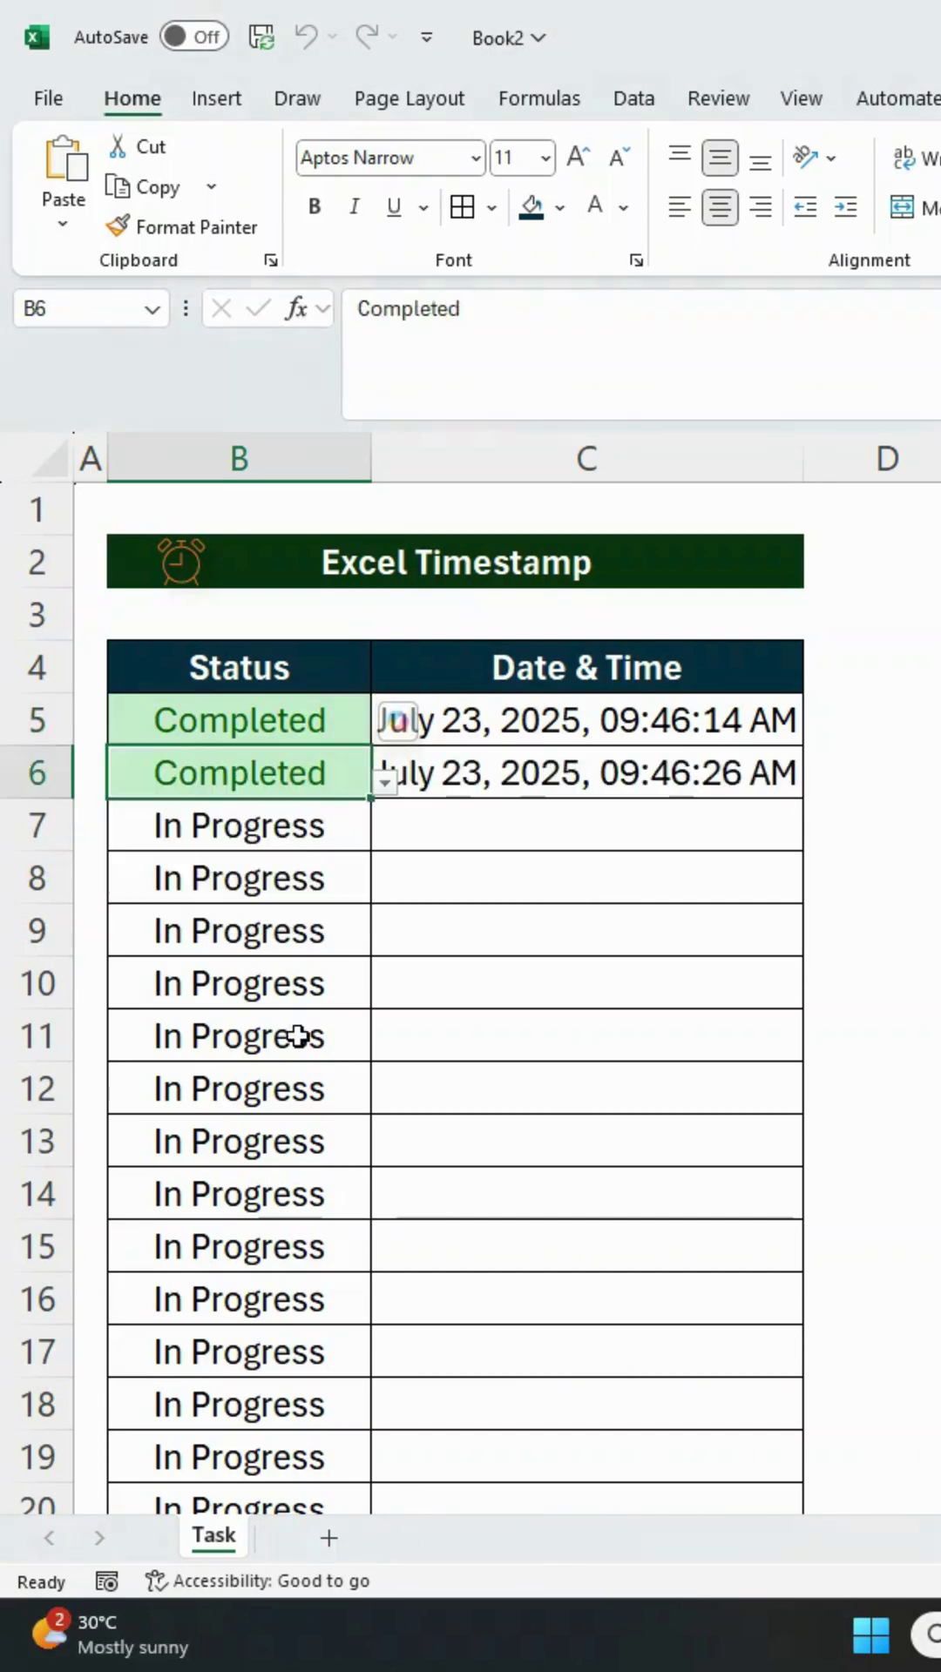
left_click(369, 840)
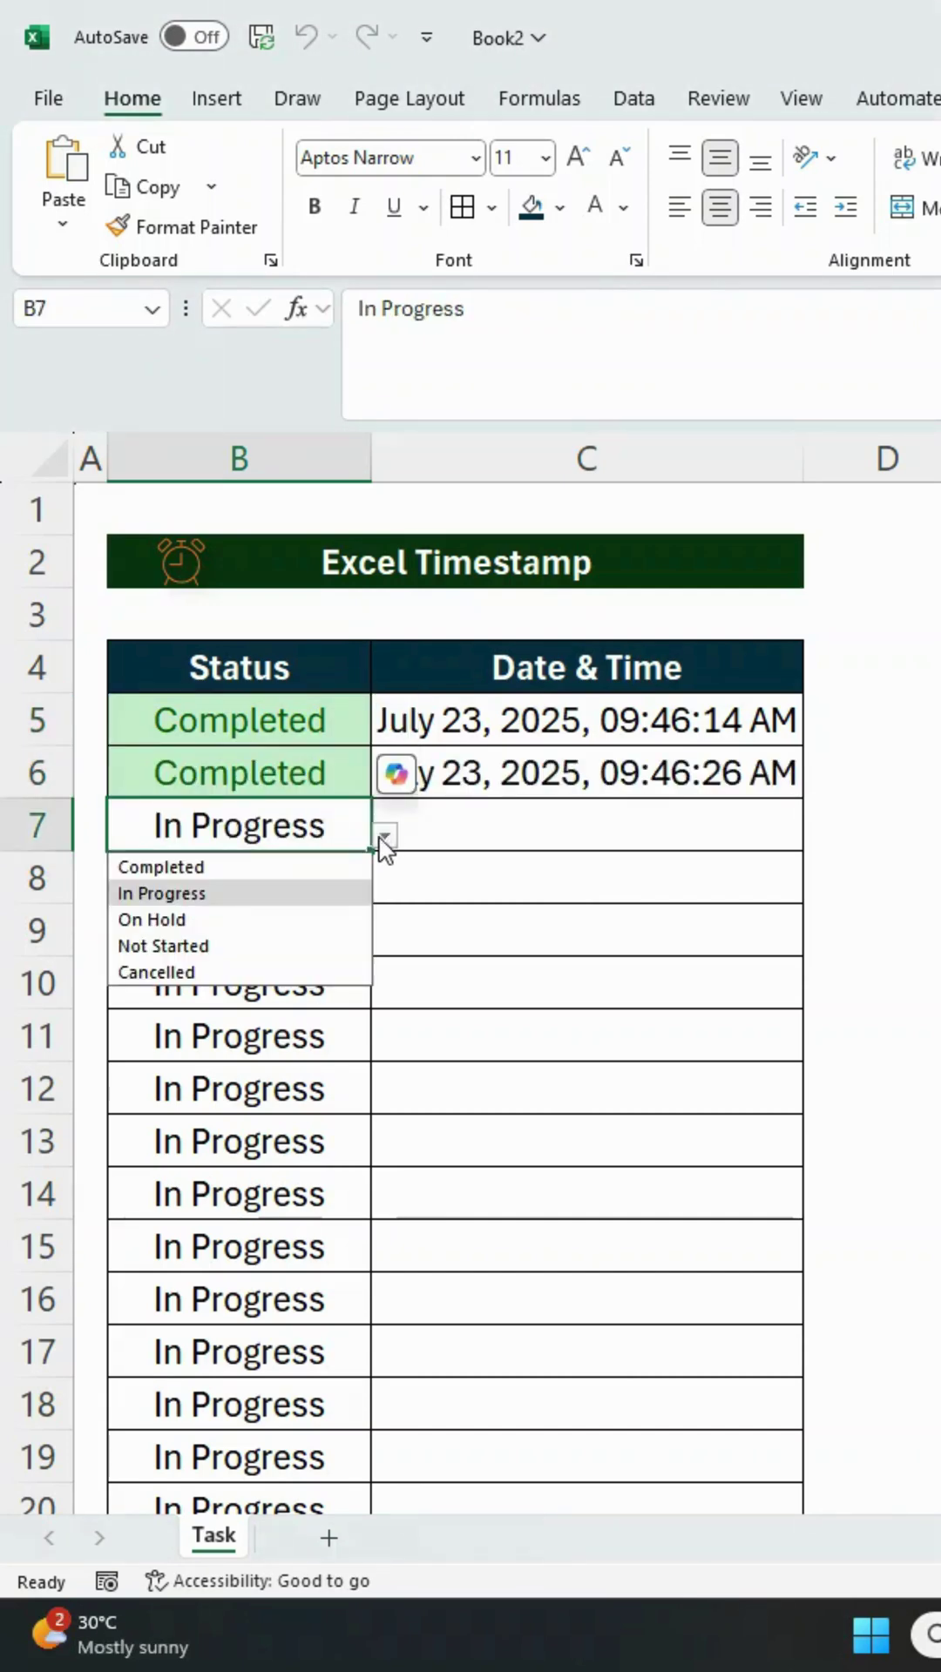
left_click(315, 864)
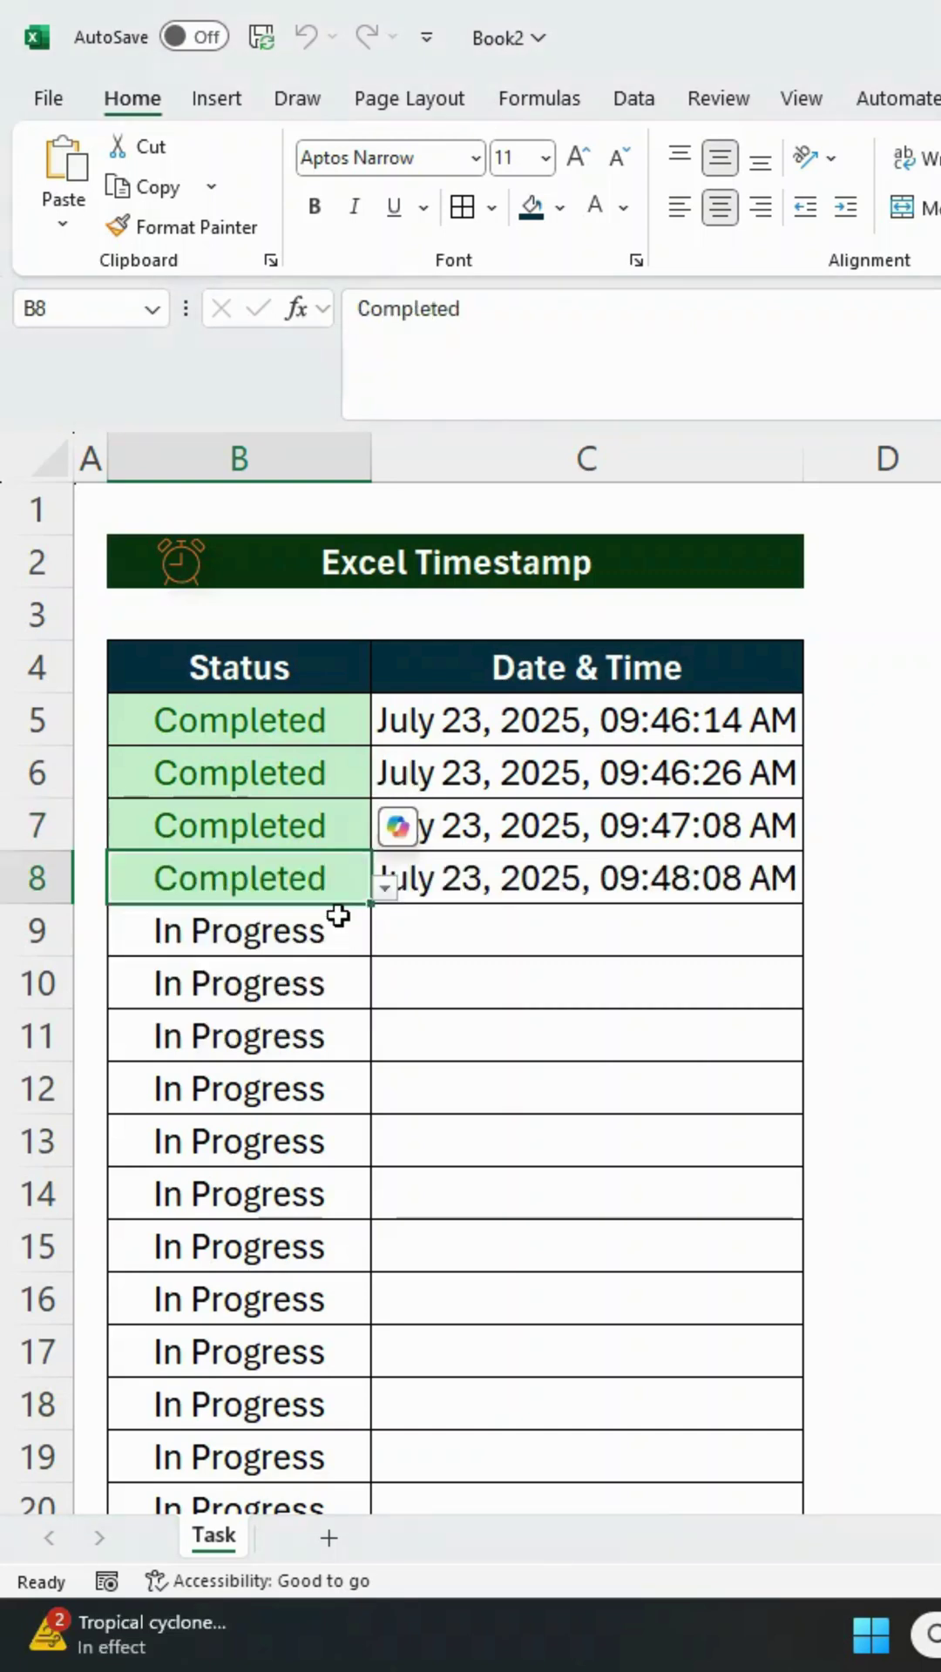
- Set the Status of tasks in B9 through B12 to Completed
left_click(339, 930)
left_click(386, 940)
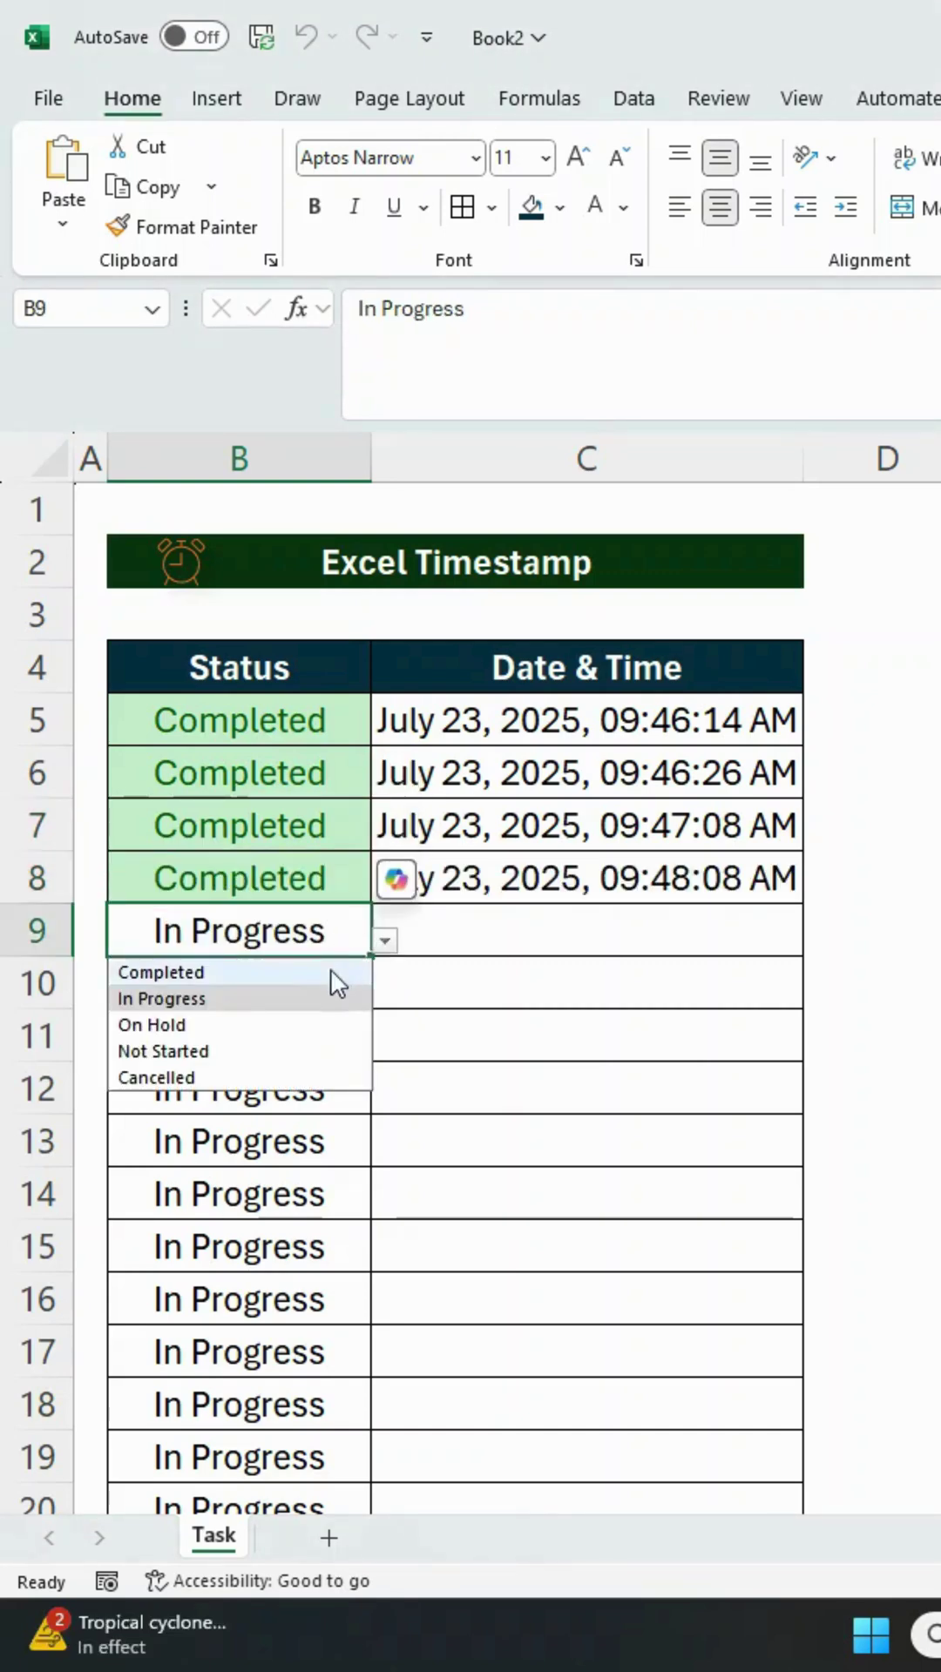
left_click(331, 971)
left_click(386, 993)
left_click(296, 1019)
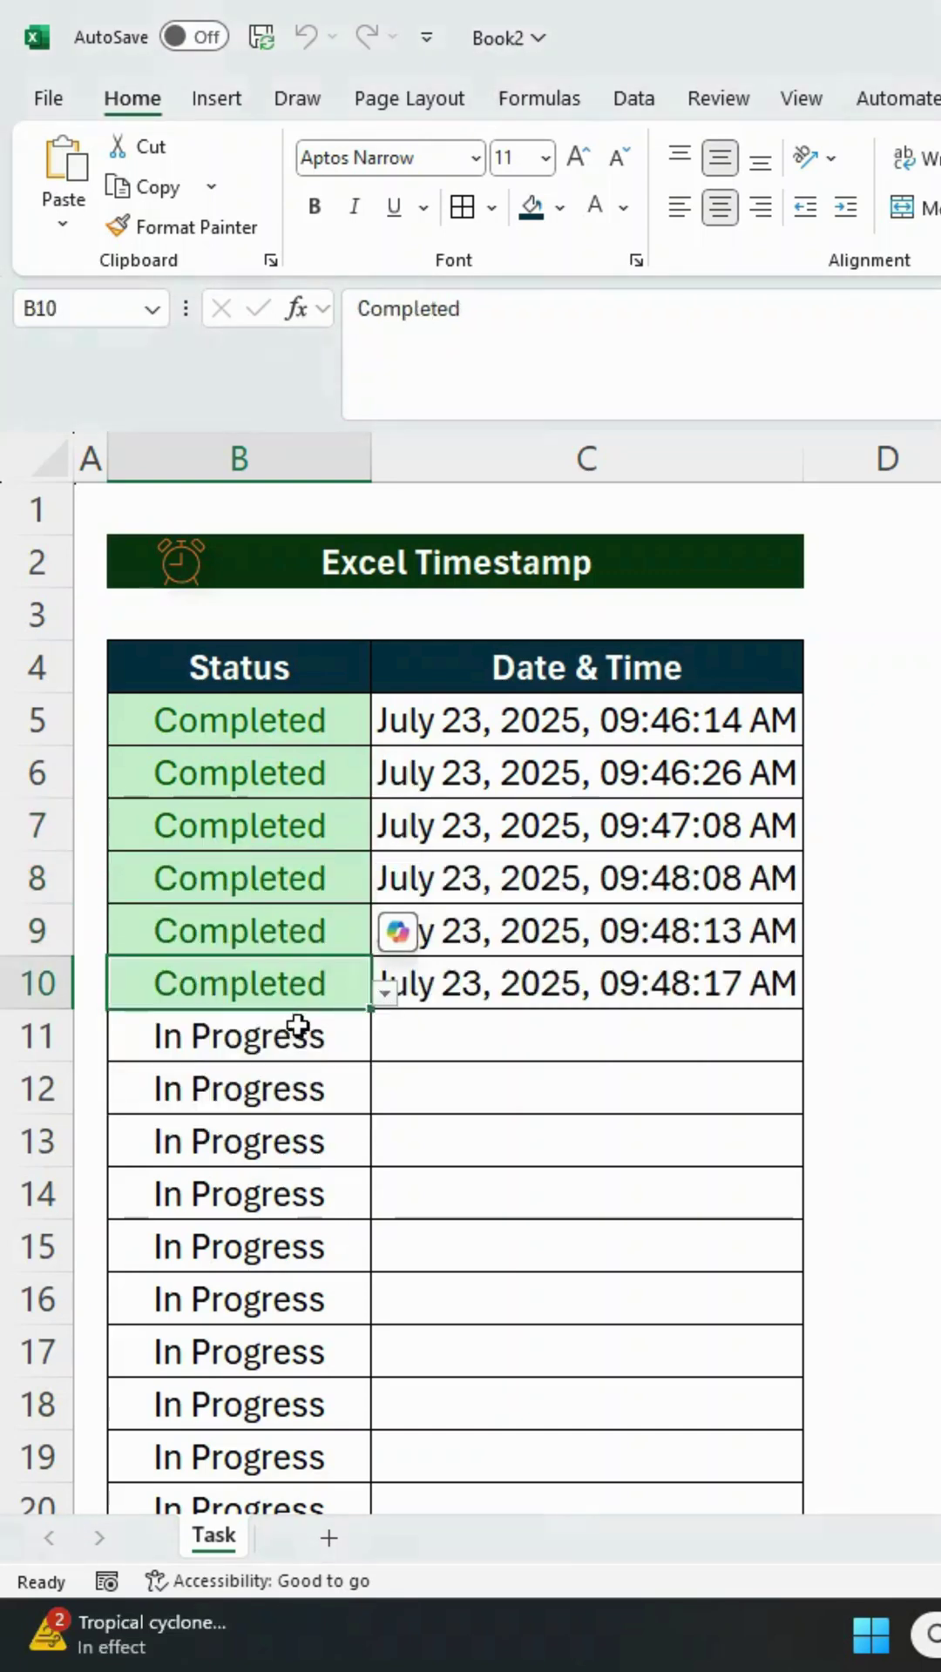
left_click(385, 1049)
left_click(262, 1076)
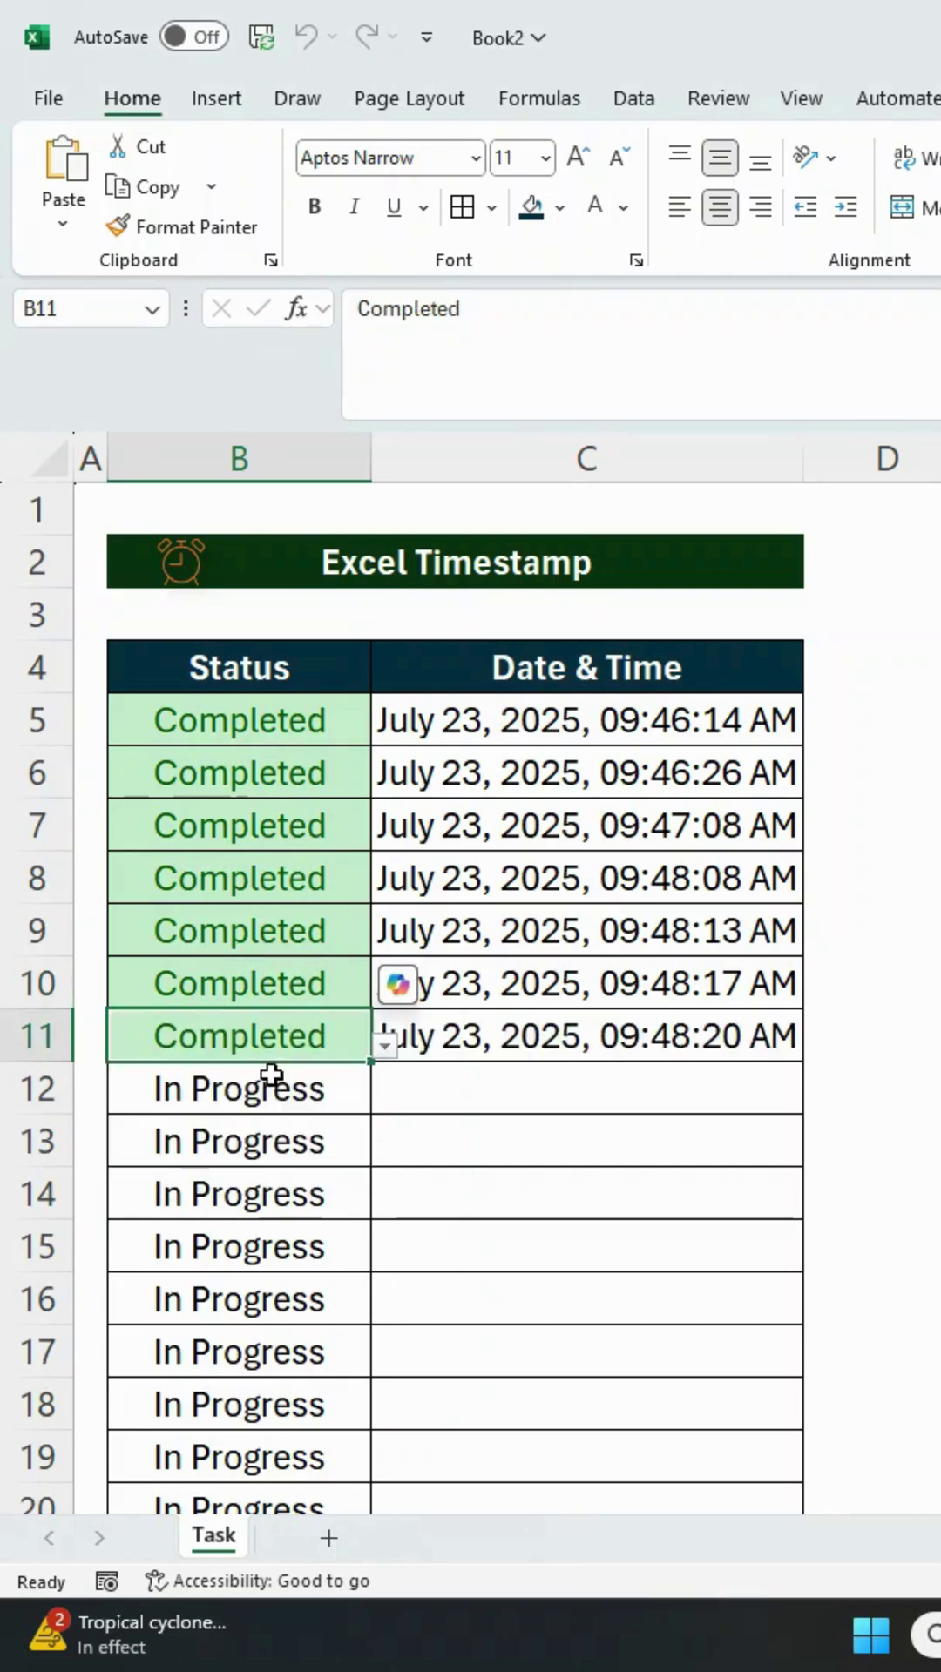
left_click(327, 1087)
left_click(386, 1102)
left_click(304, 1131)
left_click(382, 1146)
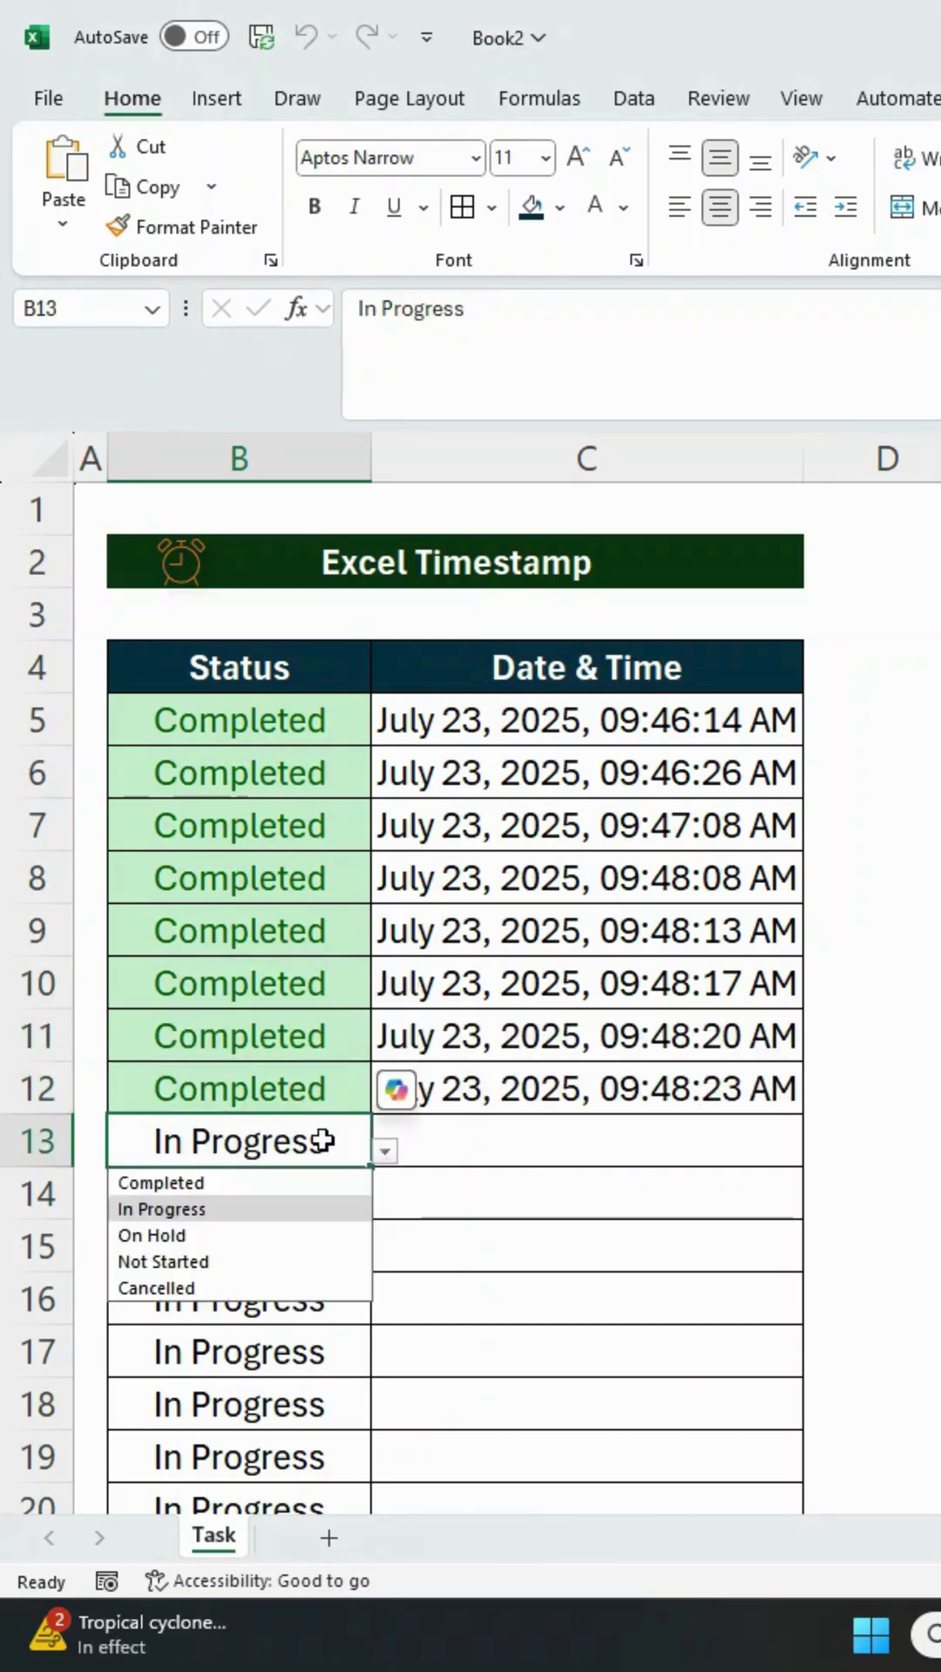